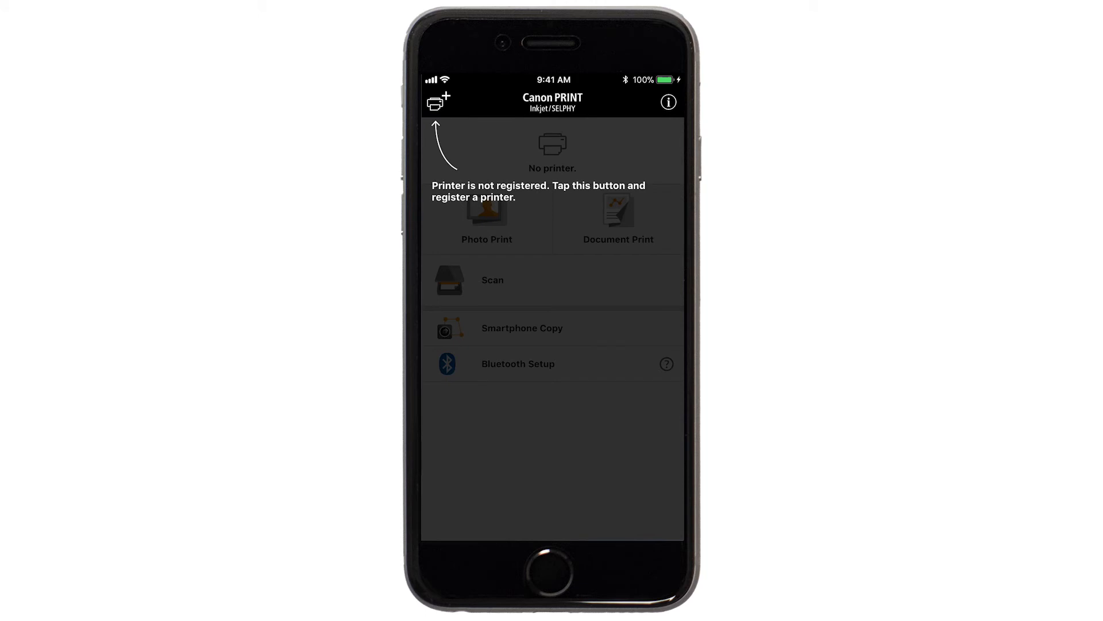
Begin registering a new printer from the app's add-printer screen
{"action": "left_click", "coordinate": [436, 102]}
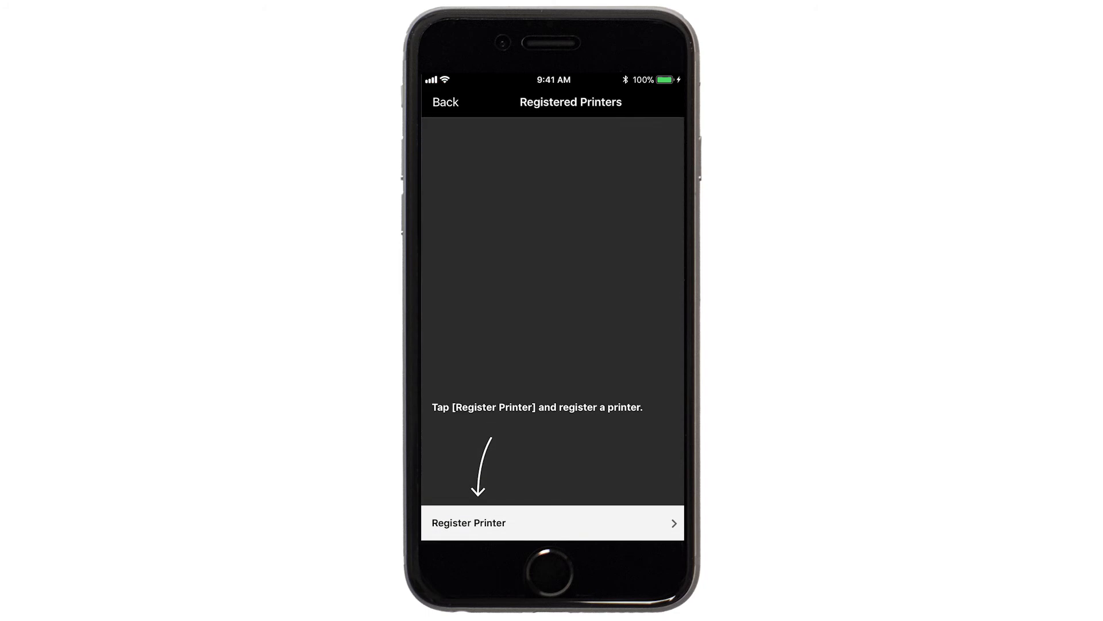
{"action": "left_click", "coordinate": [470, 522]}
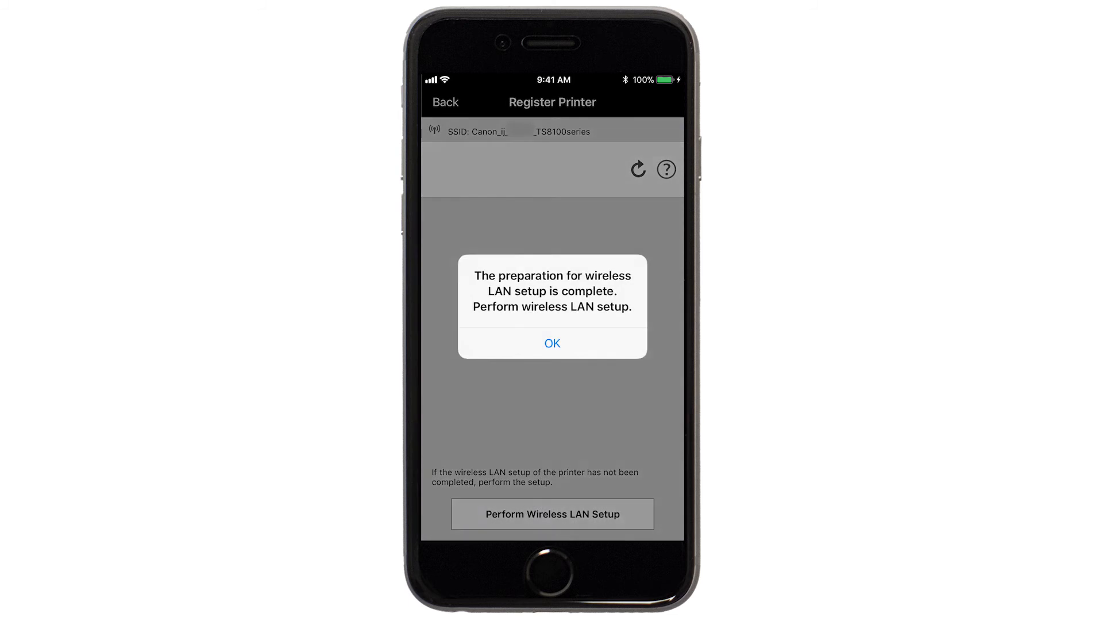
Send myhomenetwork and its password to the printer using Auto Select Conn. Method
{"action": "left_click", "coordinate": [552, 343]}
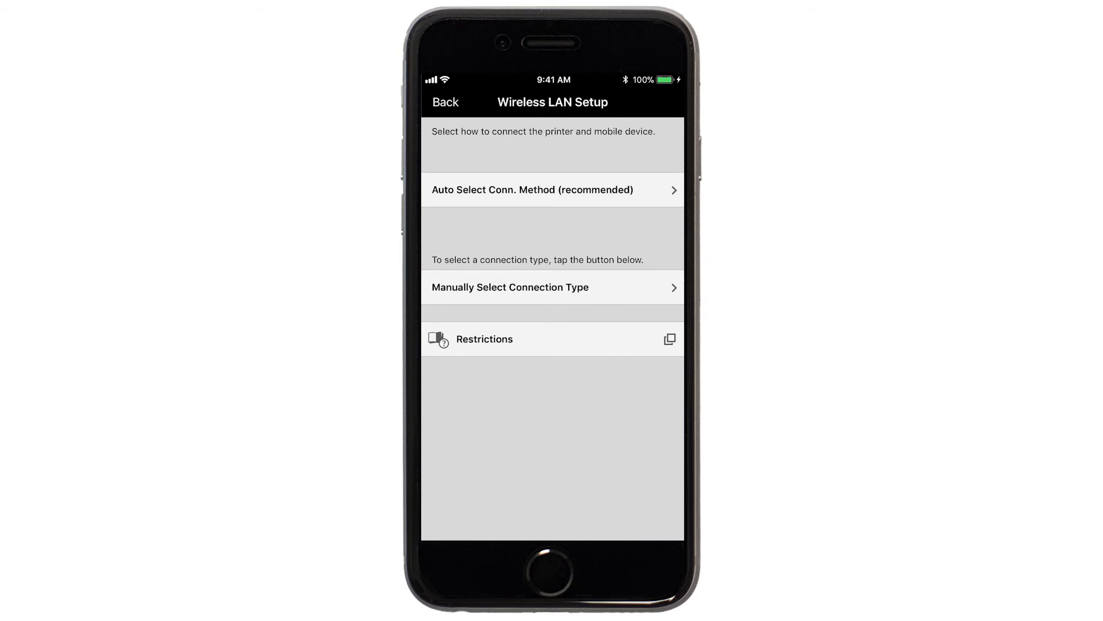
{"action": "left_click", "coordinate": [554, 189]}
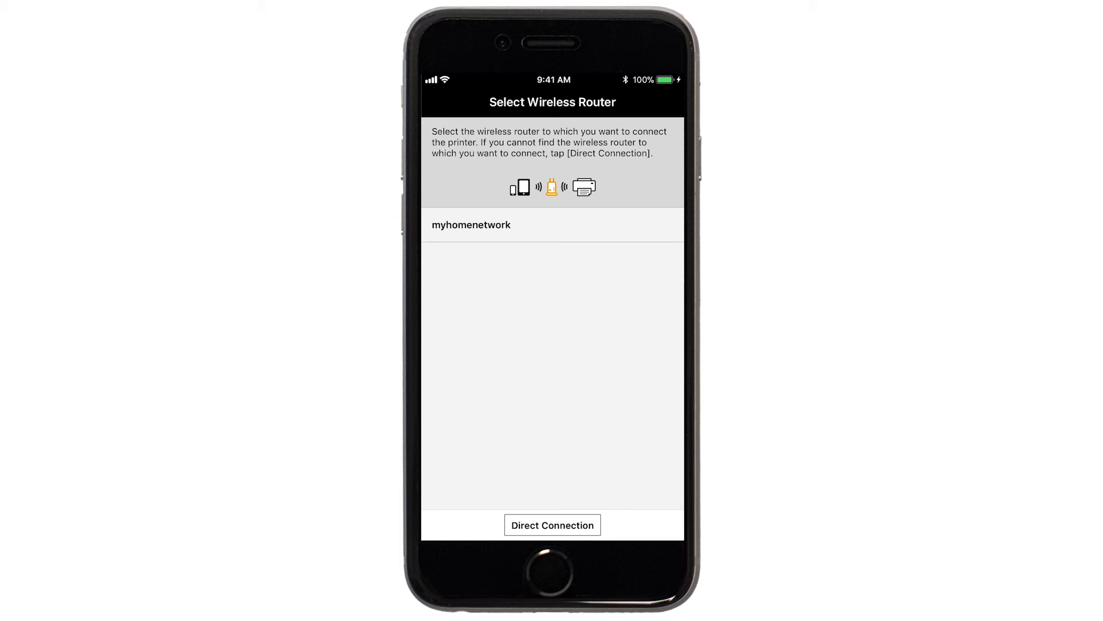
{"action": "left_click", "coordinate": [472, 224]}
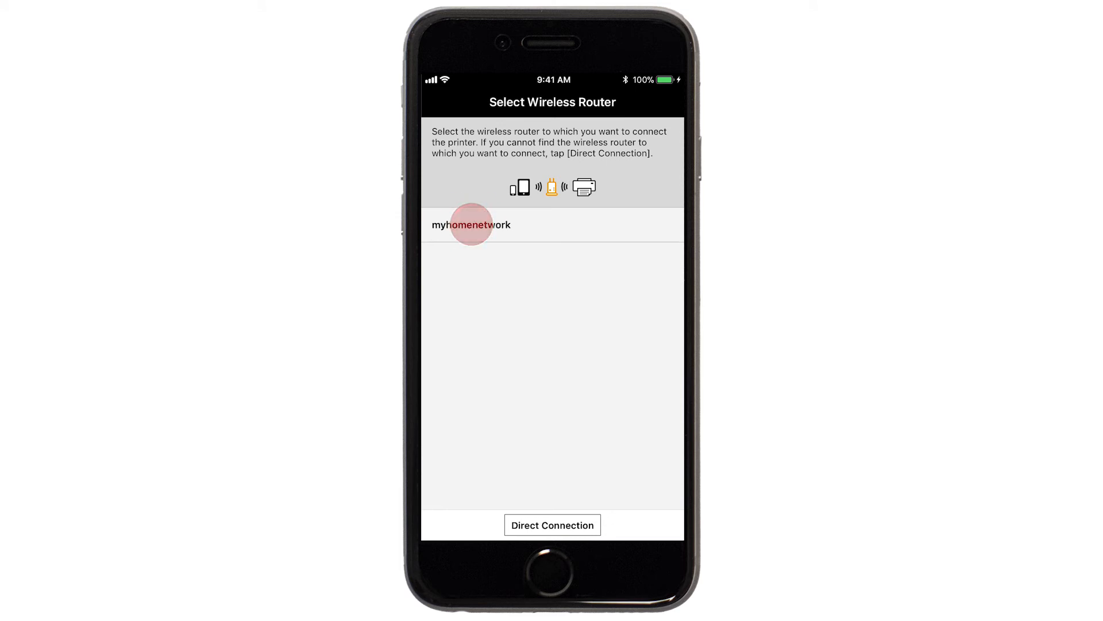
{"action": "type", "text": "ABc"}
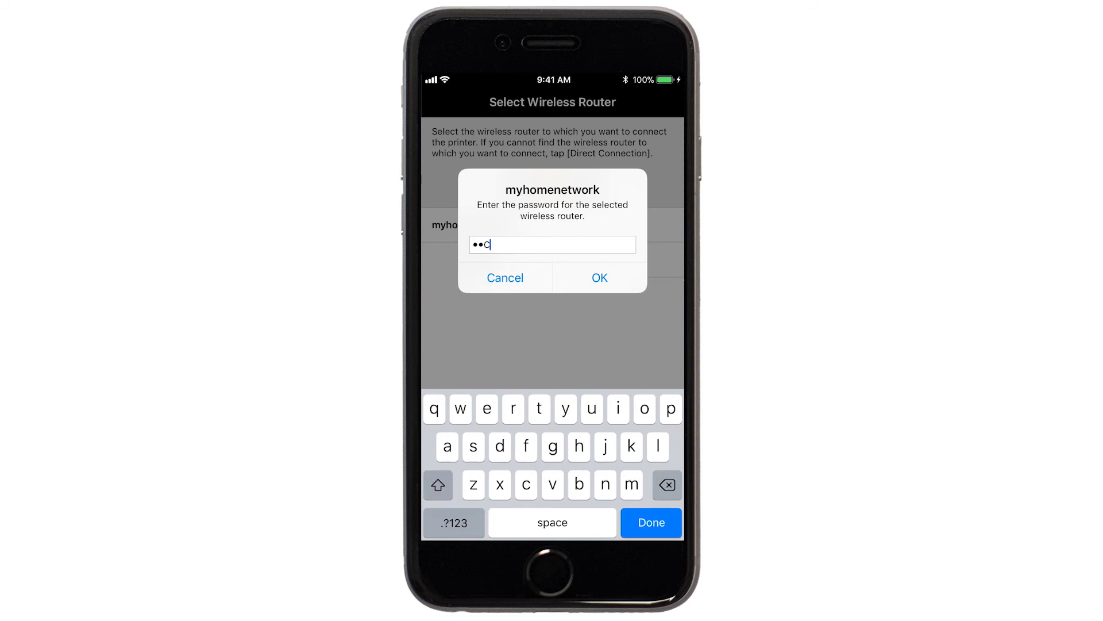
{"action": "type", "text": "d12"}
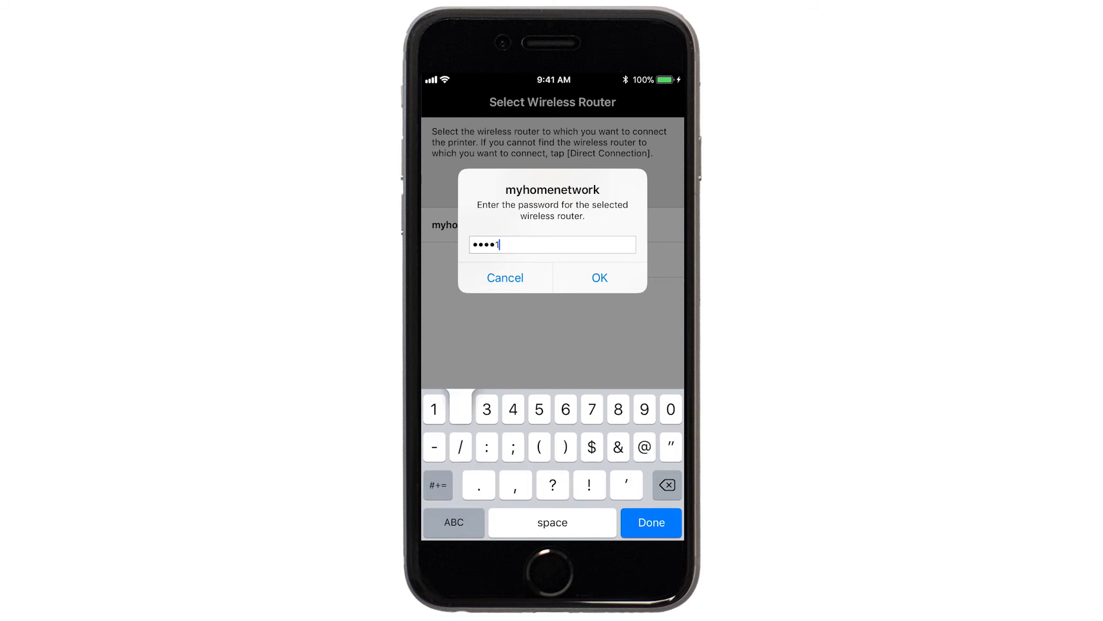
{"action": "type", "text": "3"}
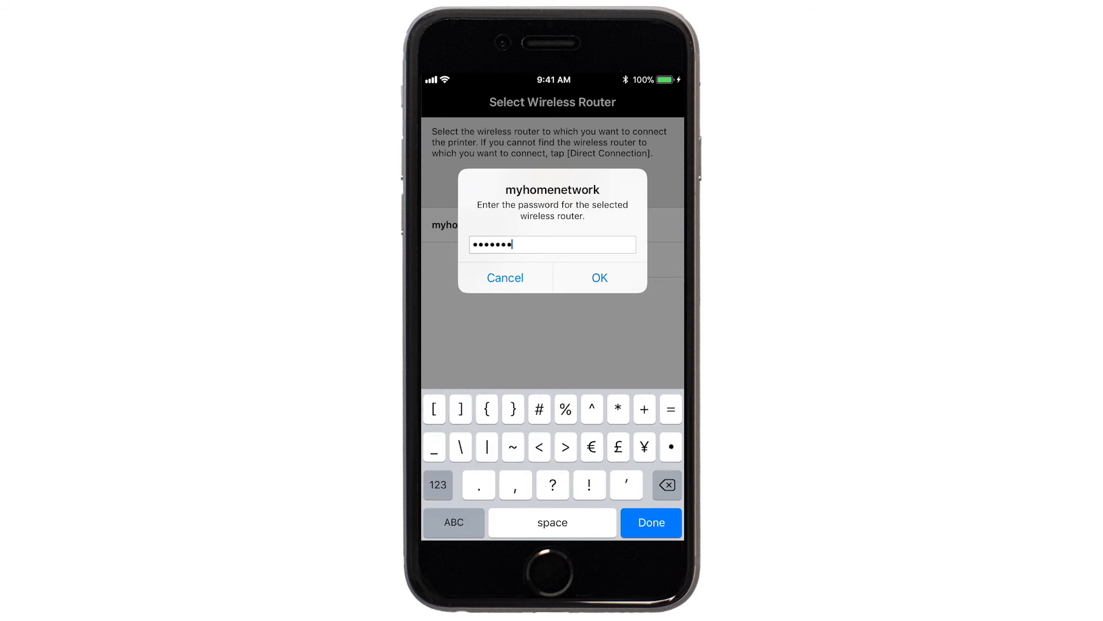
{"action": "type", "text": "#"}
{"action": "left_click", "coordinate": [600, 277]}
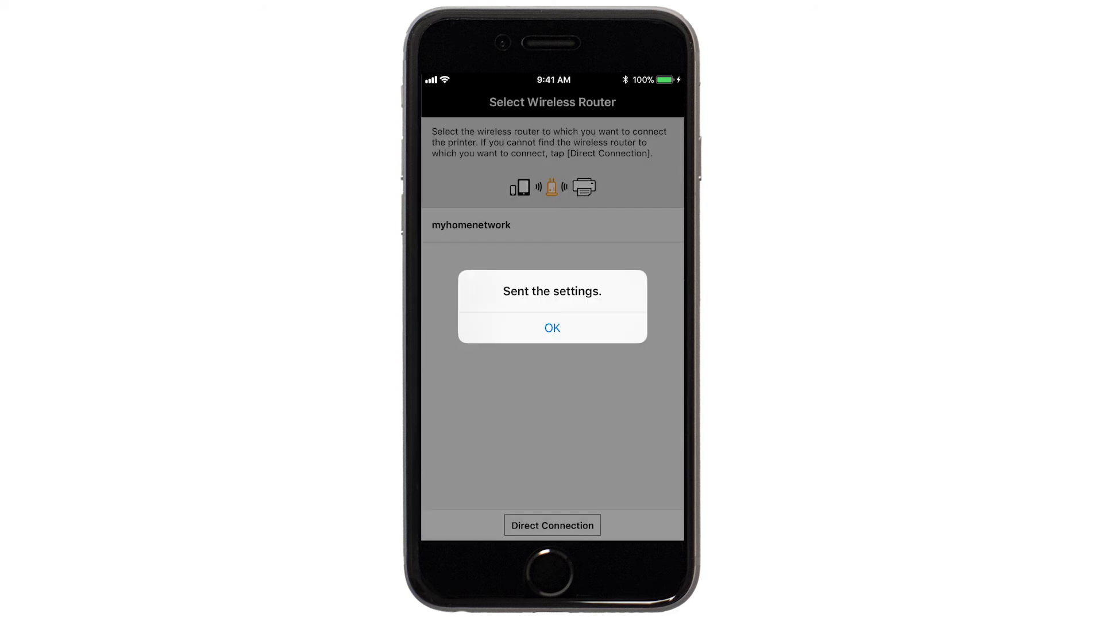
{"action": "left_click", "coordinate": [552, 327]}
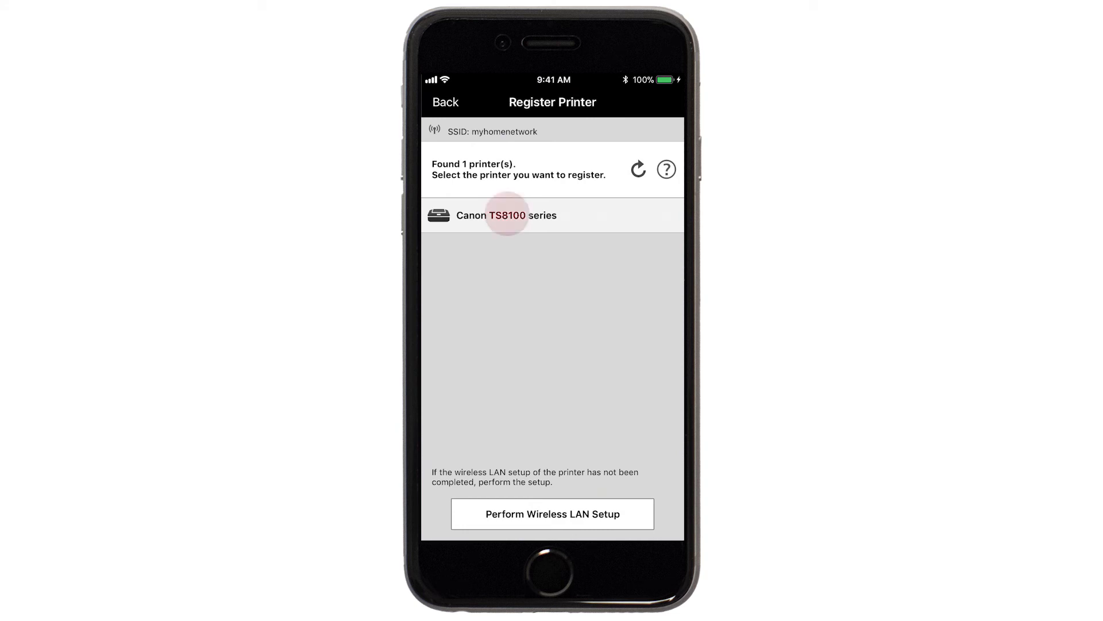
Register the found Canon TS8100 series printer, keeping its default name
{"action": "left_click", "coordinate": [508, 215]}
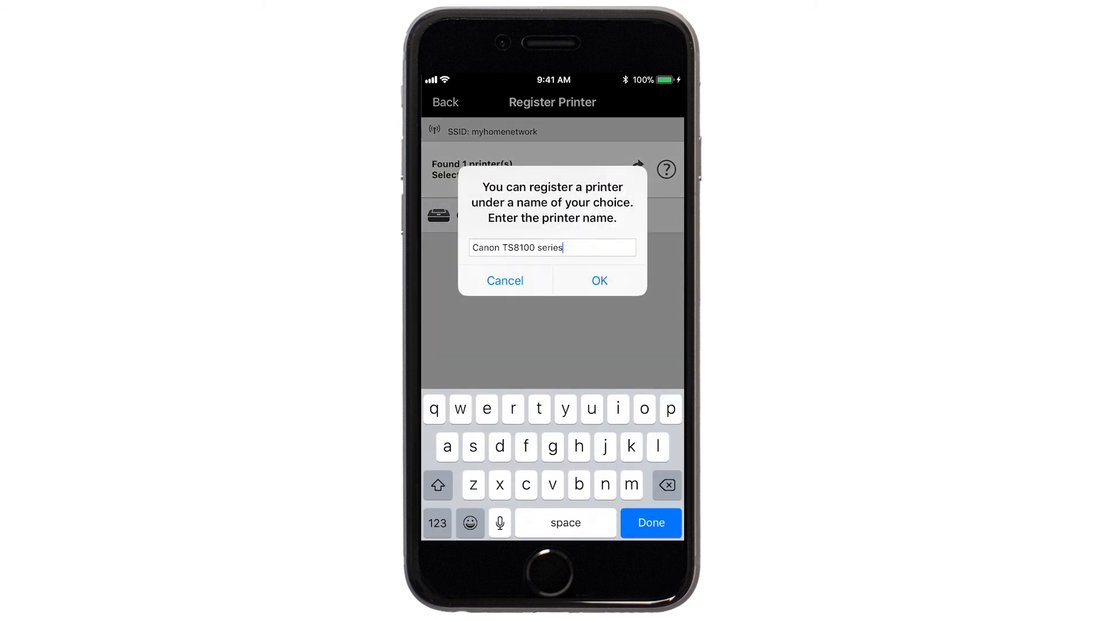
{"action": "left_click", "coordinate": [600, 280]}
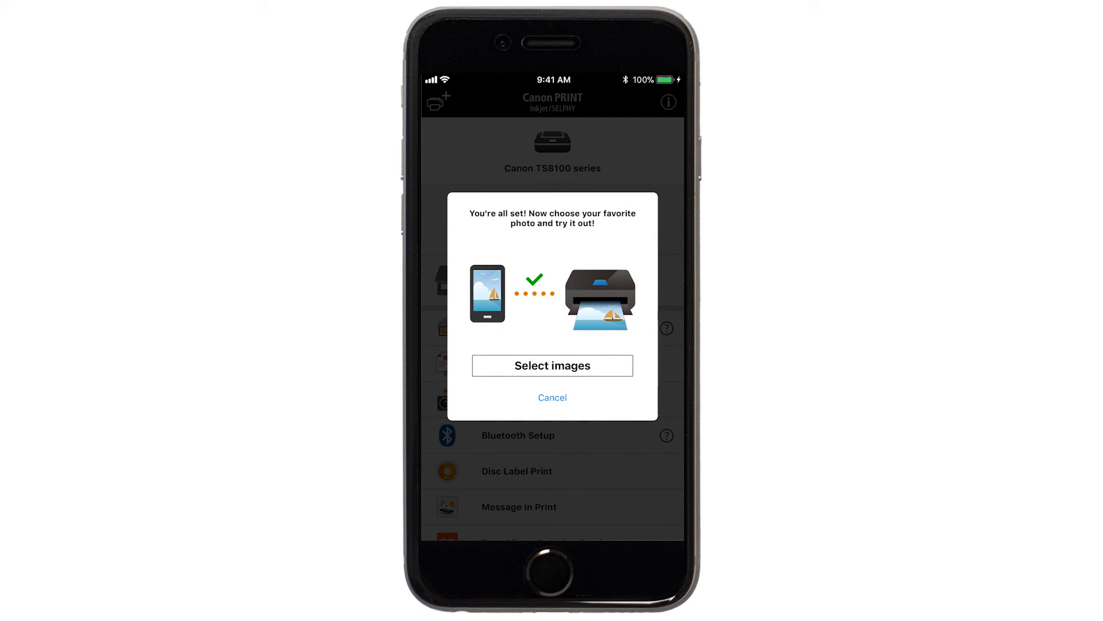
Choose Select images on the 'You're all set' popup
{"action": "left_click", "coordinate": [553, 364]}
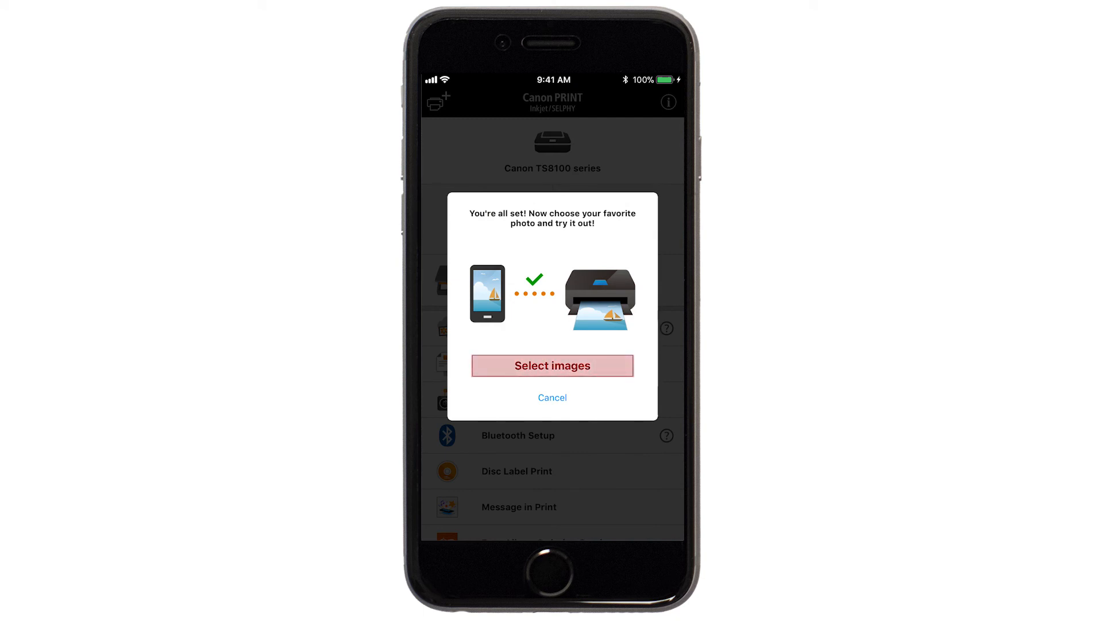